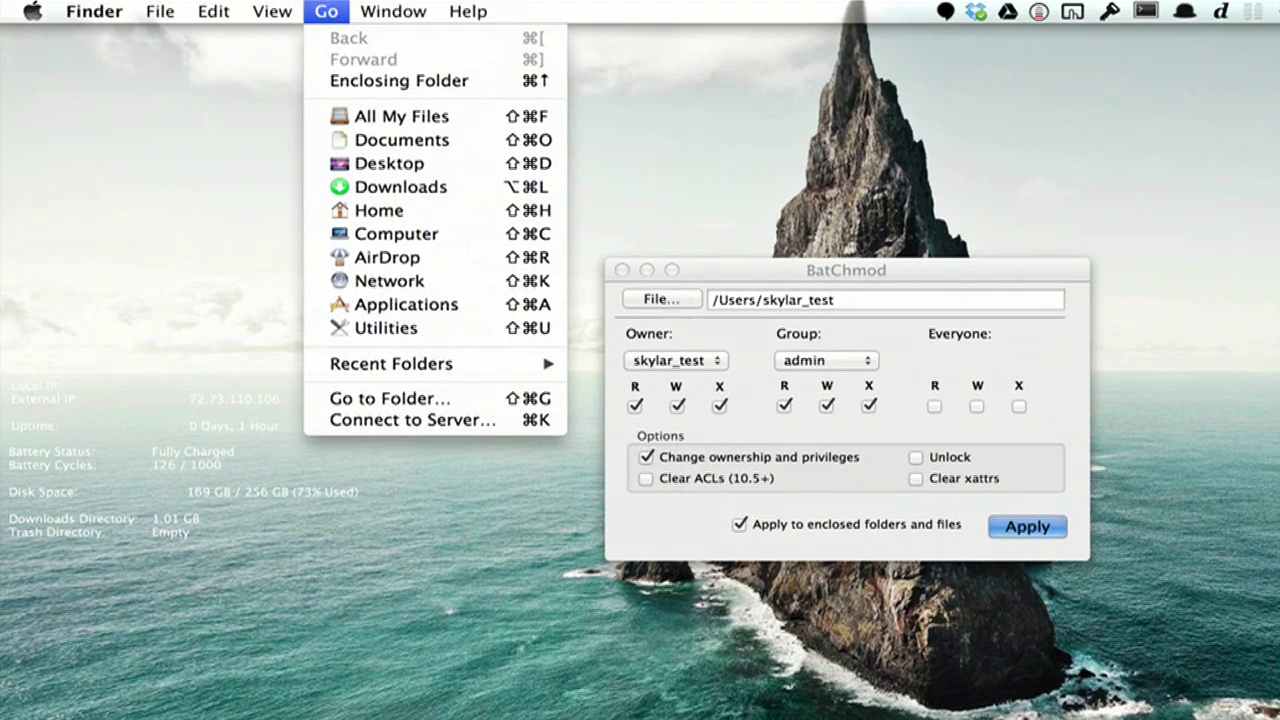
Step: Search 'dock' within the user's Library Preferences folder and select com.apple.dock.plist
key("alt")
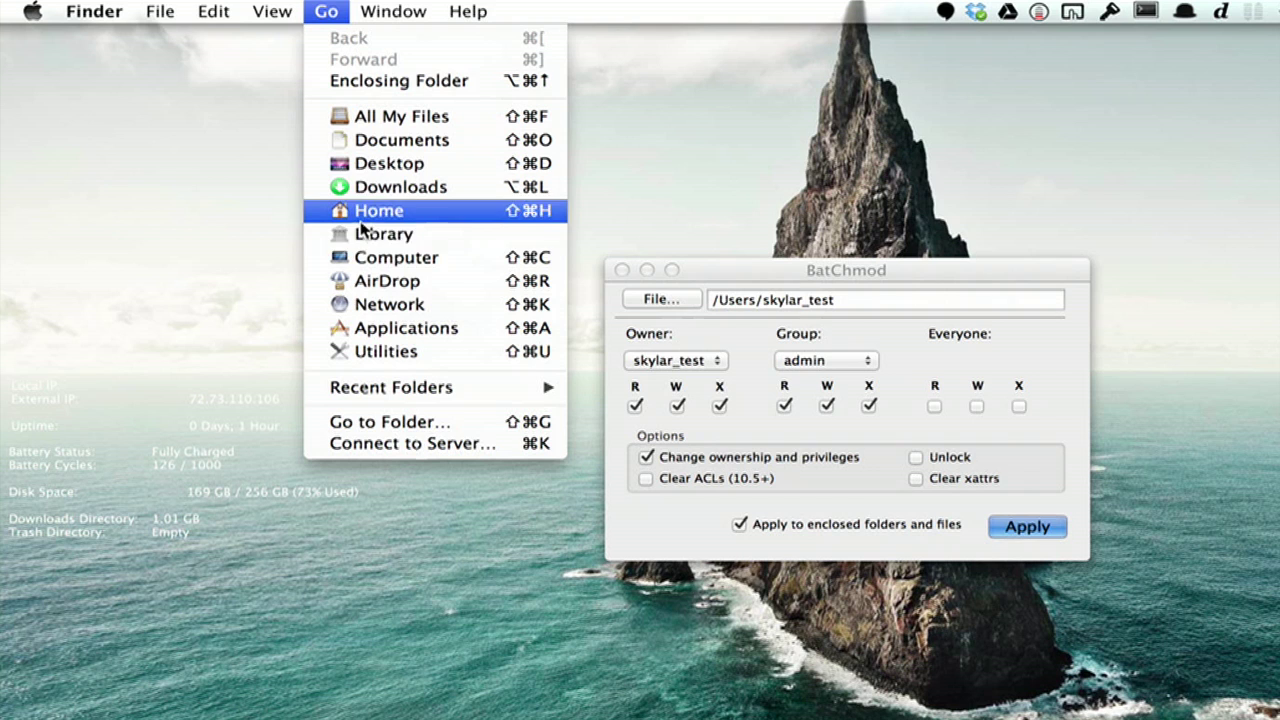
left_click(360, 228)
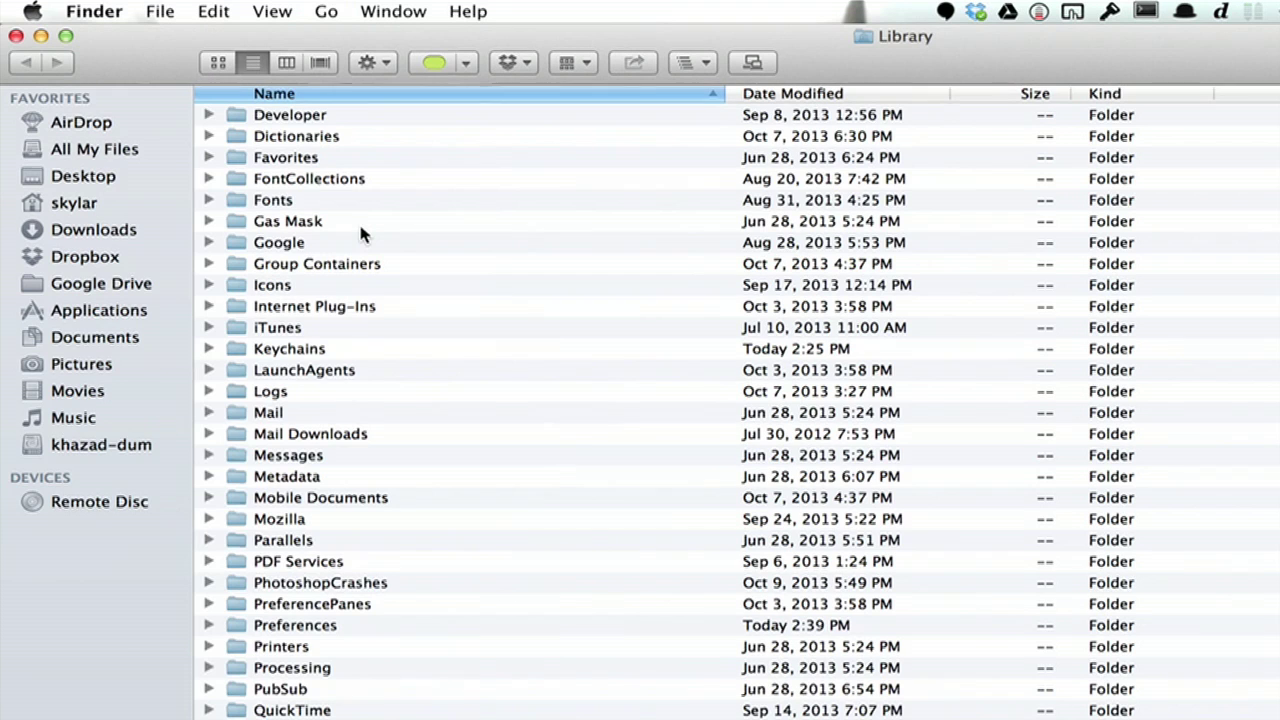
double_click(240, 625)
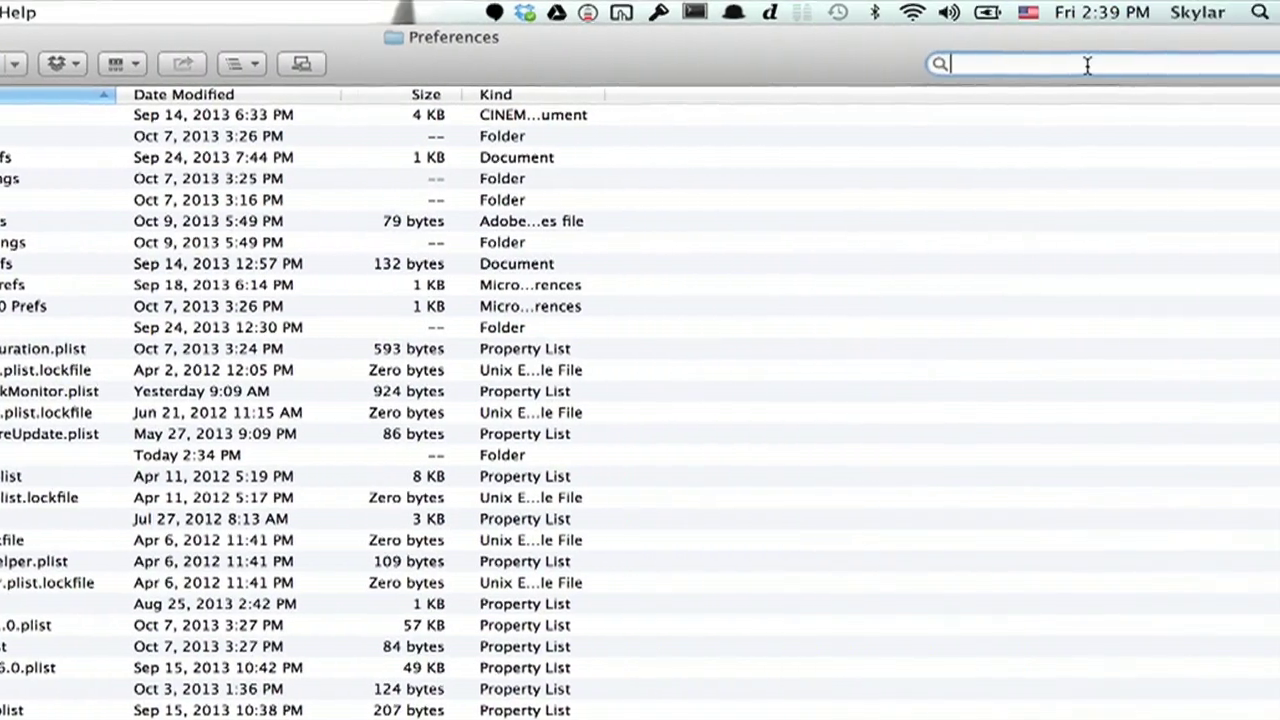
left_click(1279, 64)
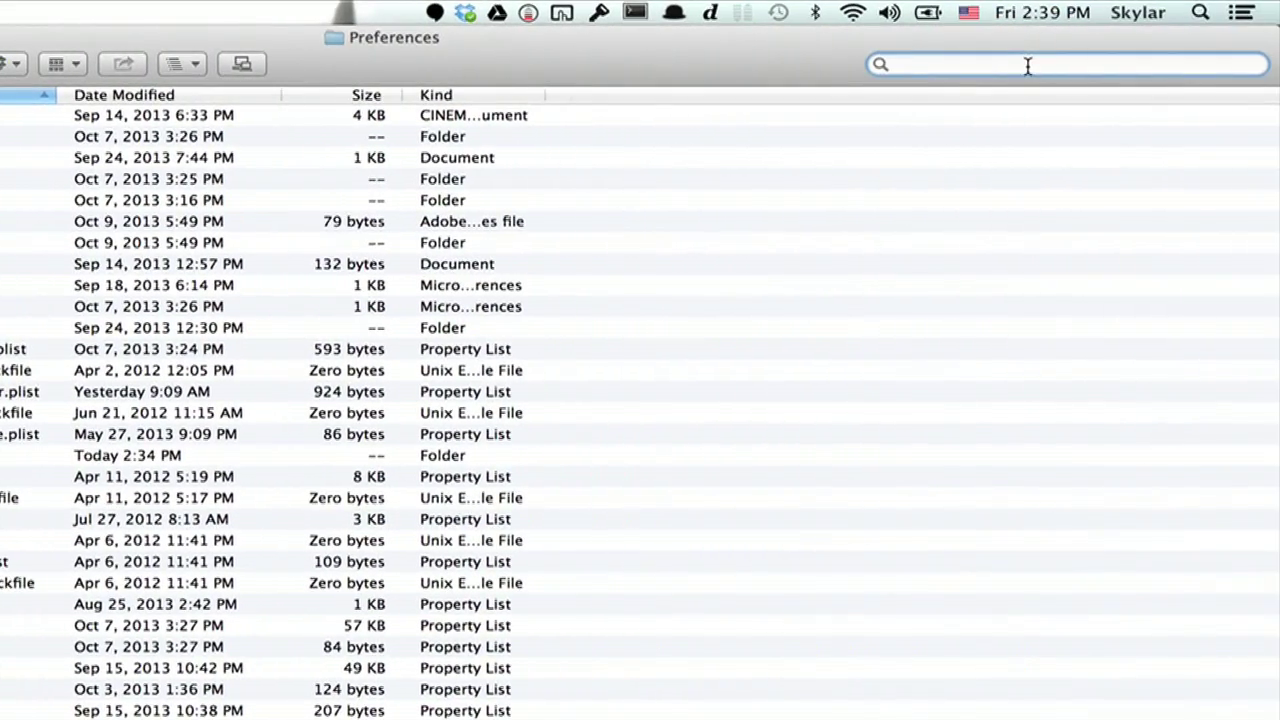
type("dock")
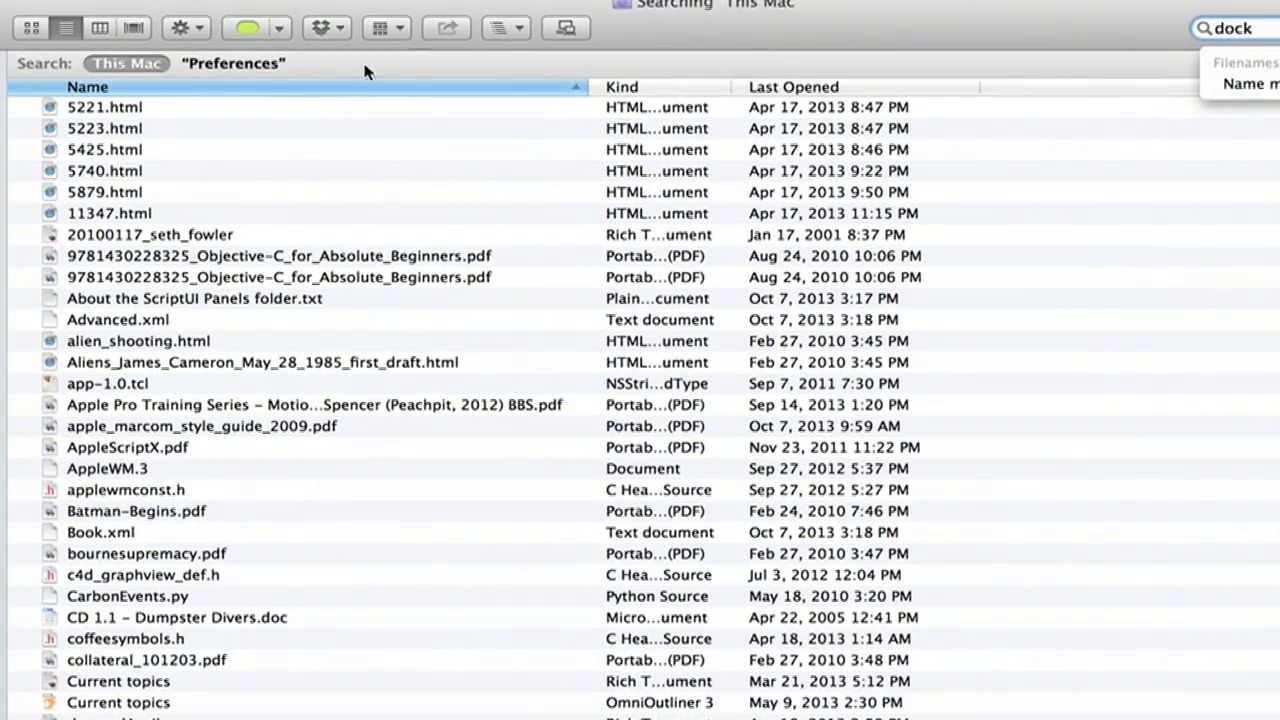
left_click(15, 91)
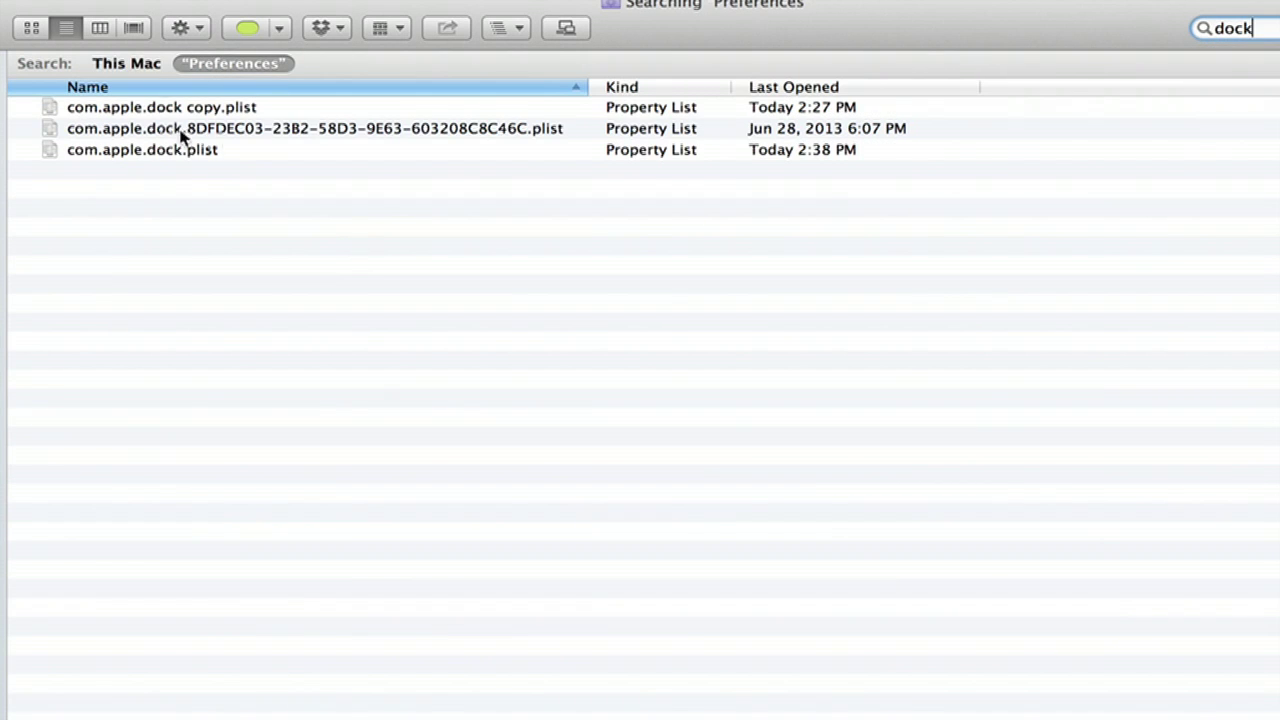
left_click(137, 152)
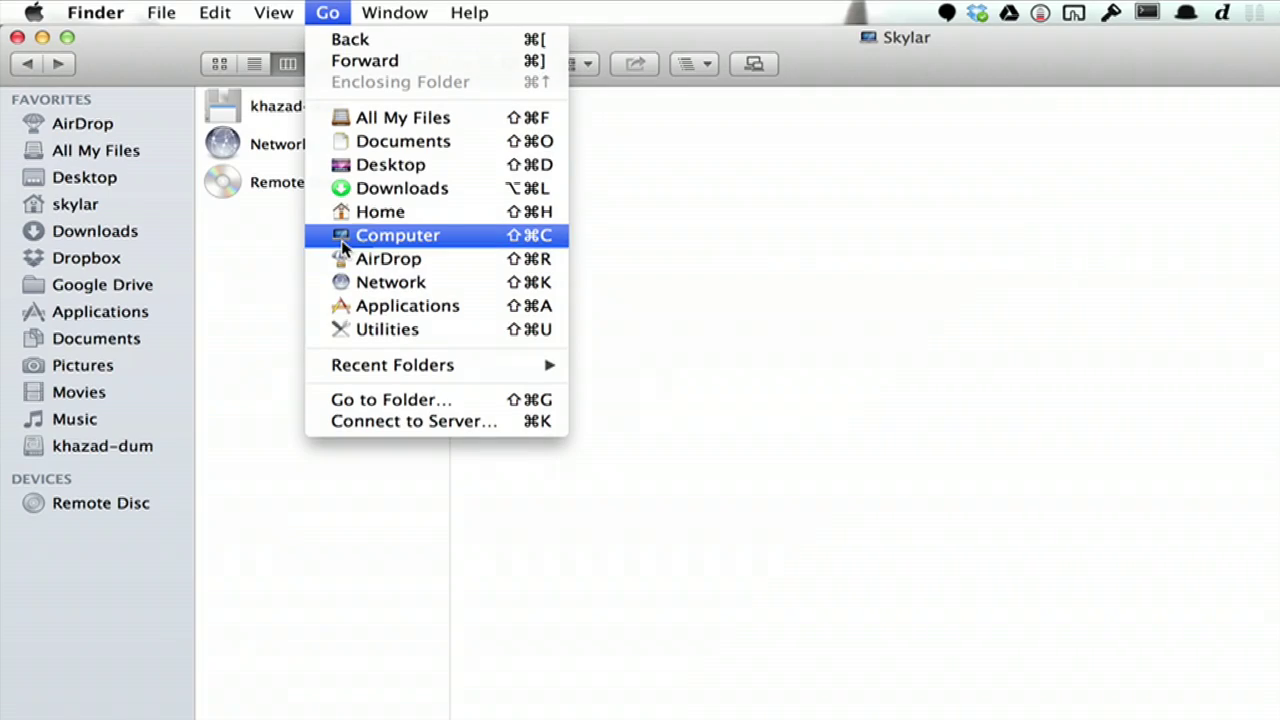
Step: Browse khazad-dum > System > Library > User Template > English.lproj > Library in column view
left_click(343, 245)
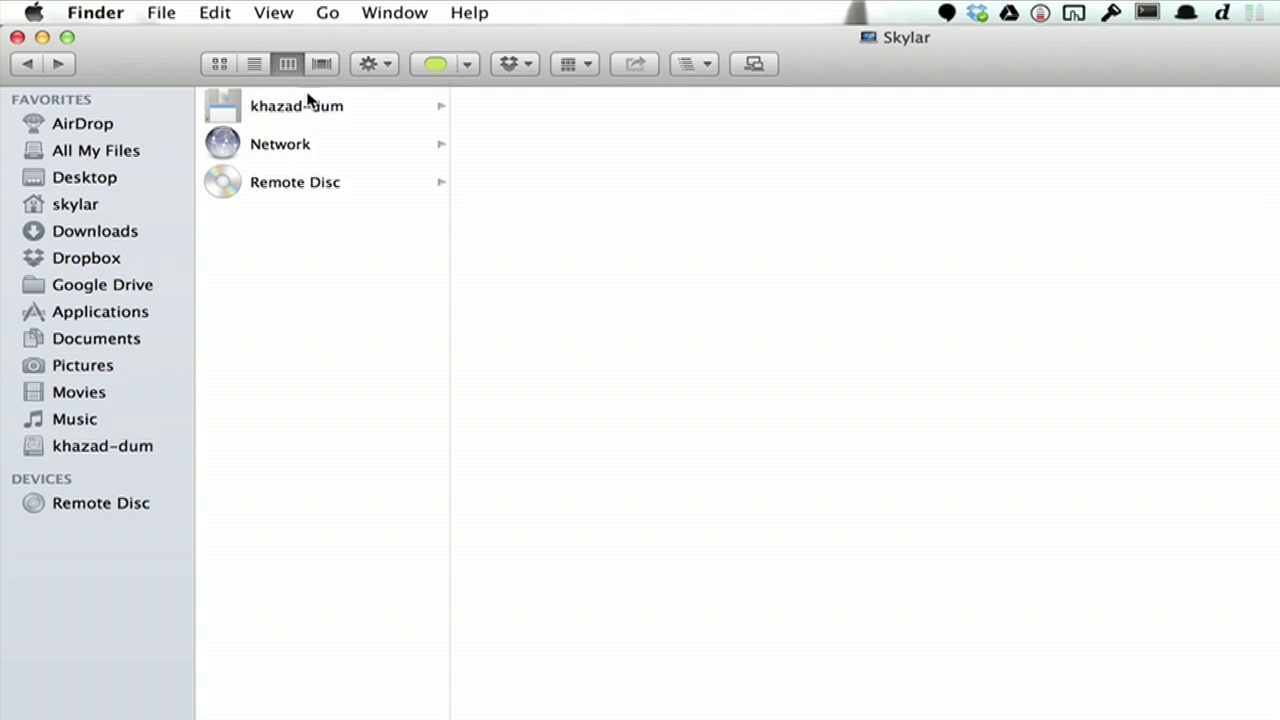
double_click(308, 100)
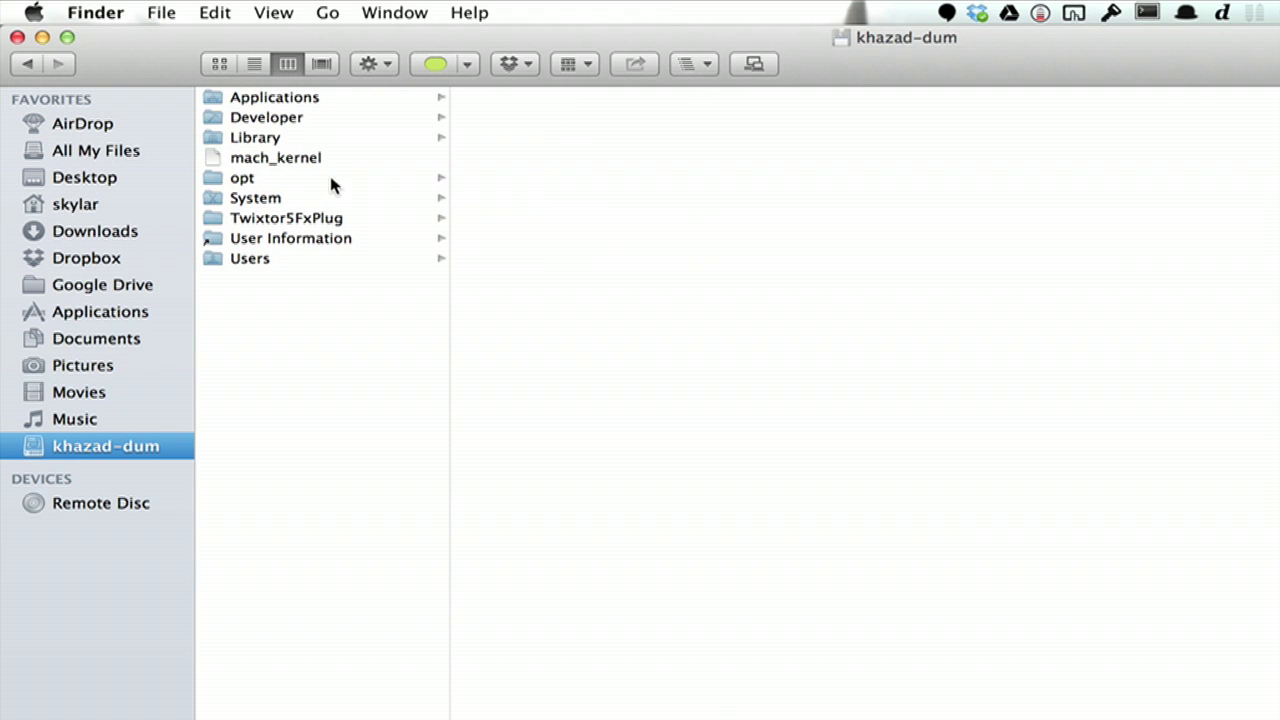
left_click(278, 198)
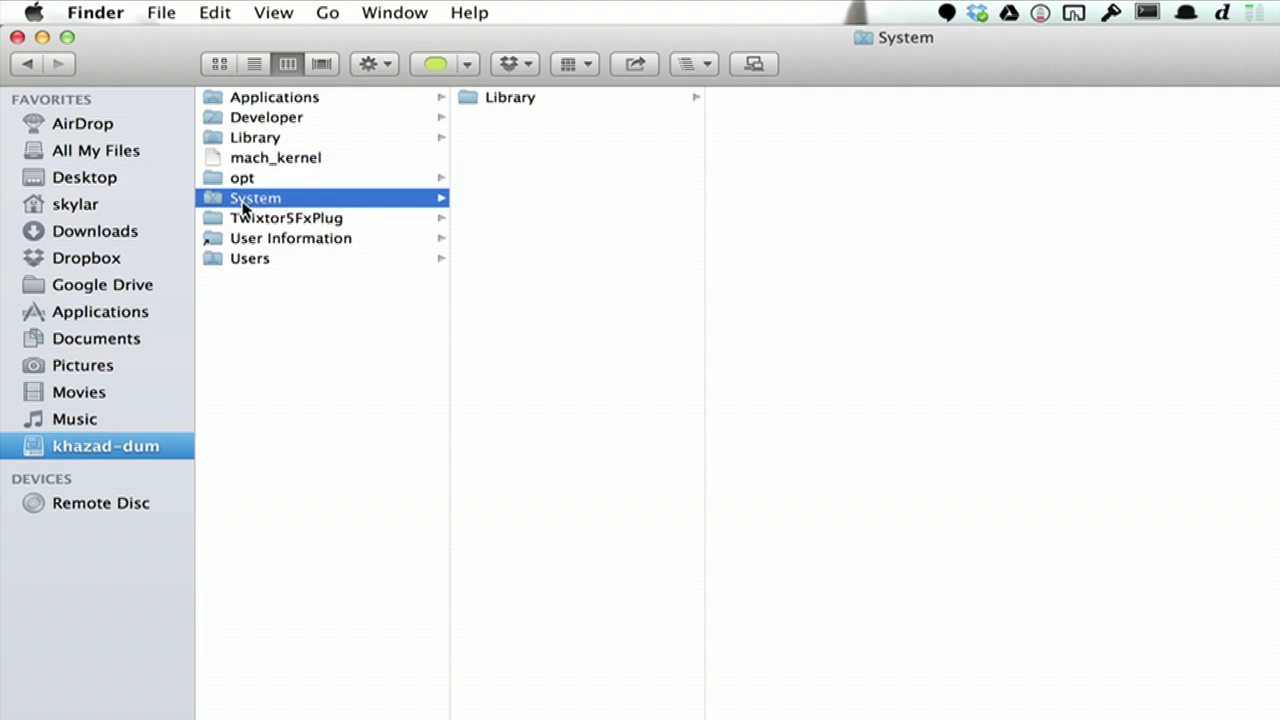
left_click(483, 101)
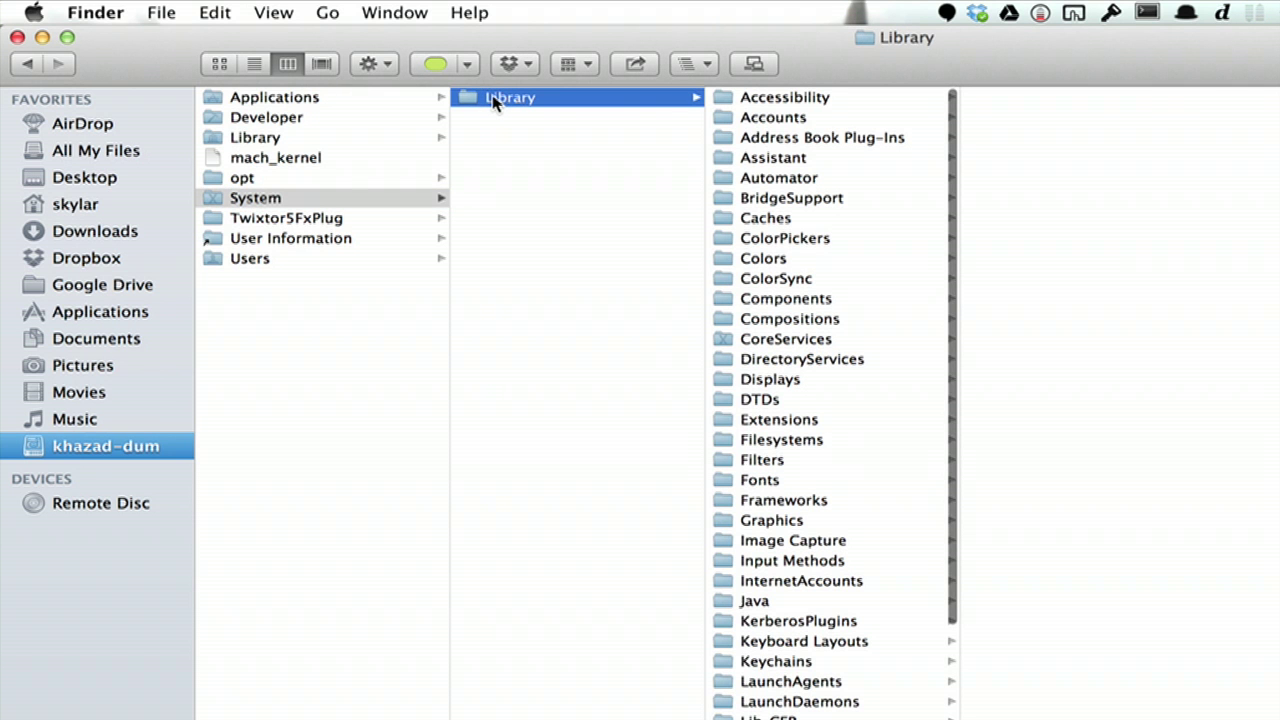
scroll(804, 381, "down", 10)
left_click(804, 383)
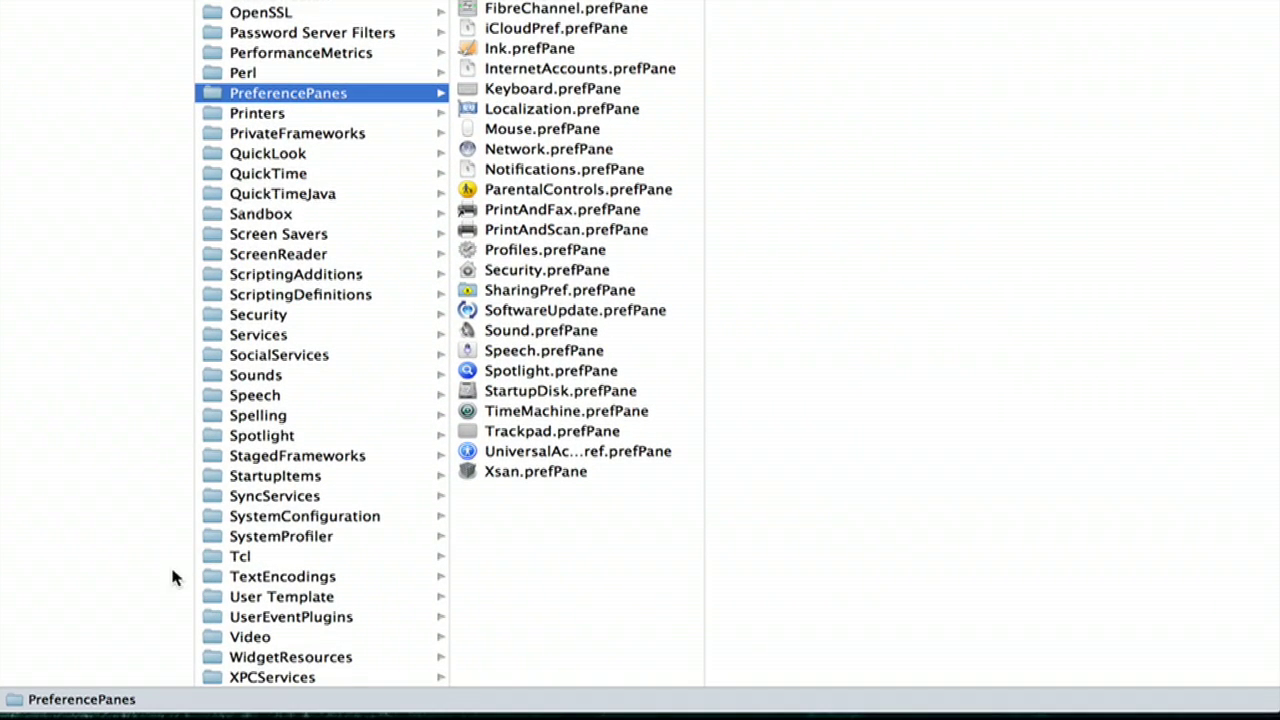
left_click(236, 598)
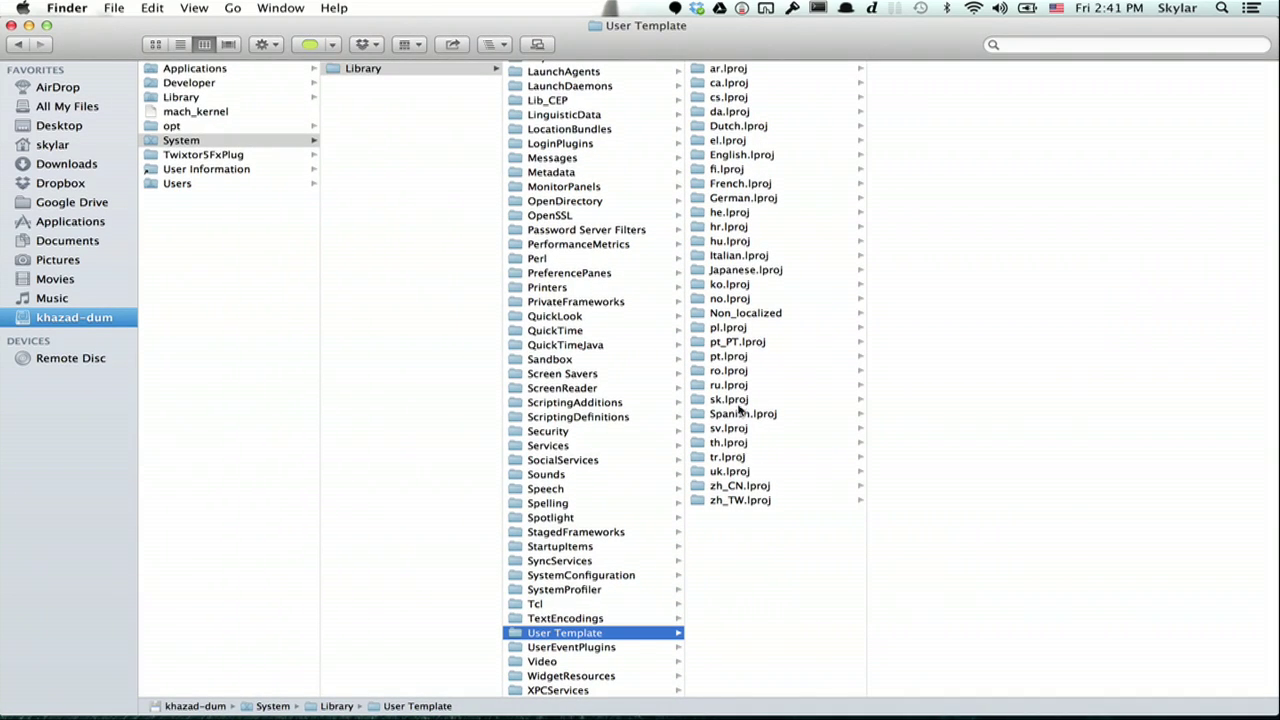
left_click(750, 157)
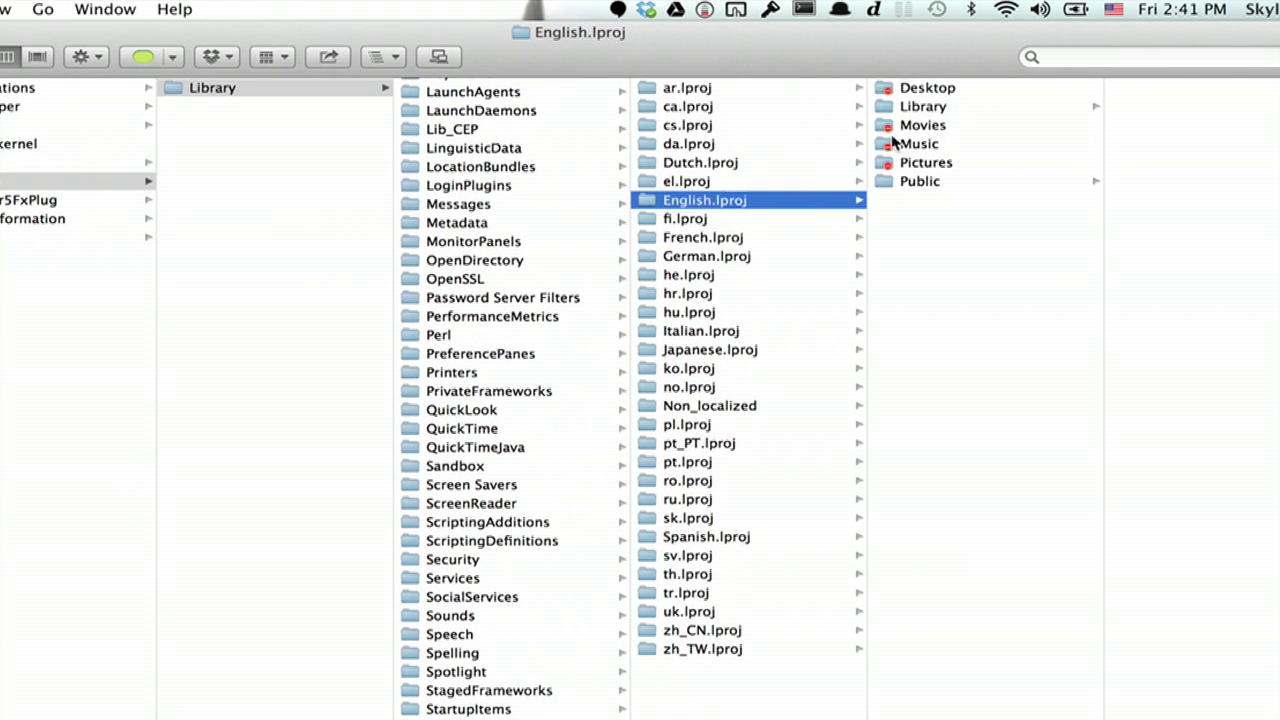
left_click(913, 108)
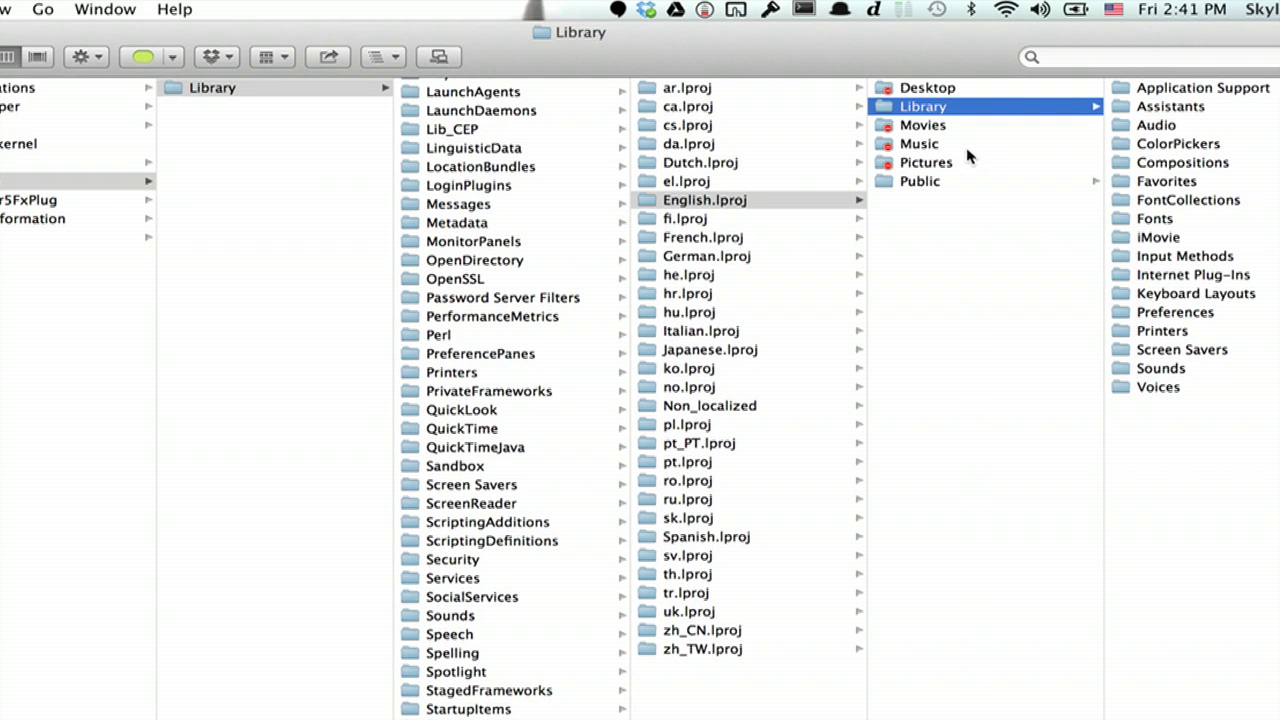
key("super+Tab")
key("super+Tab")
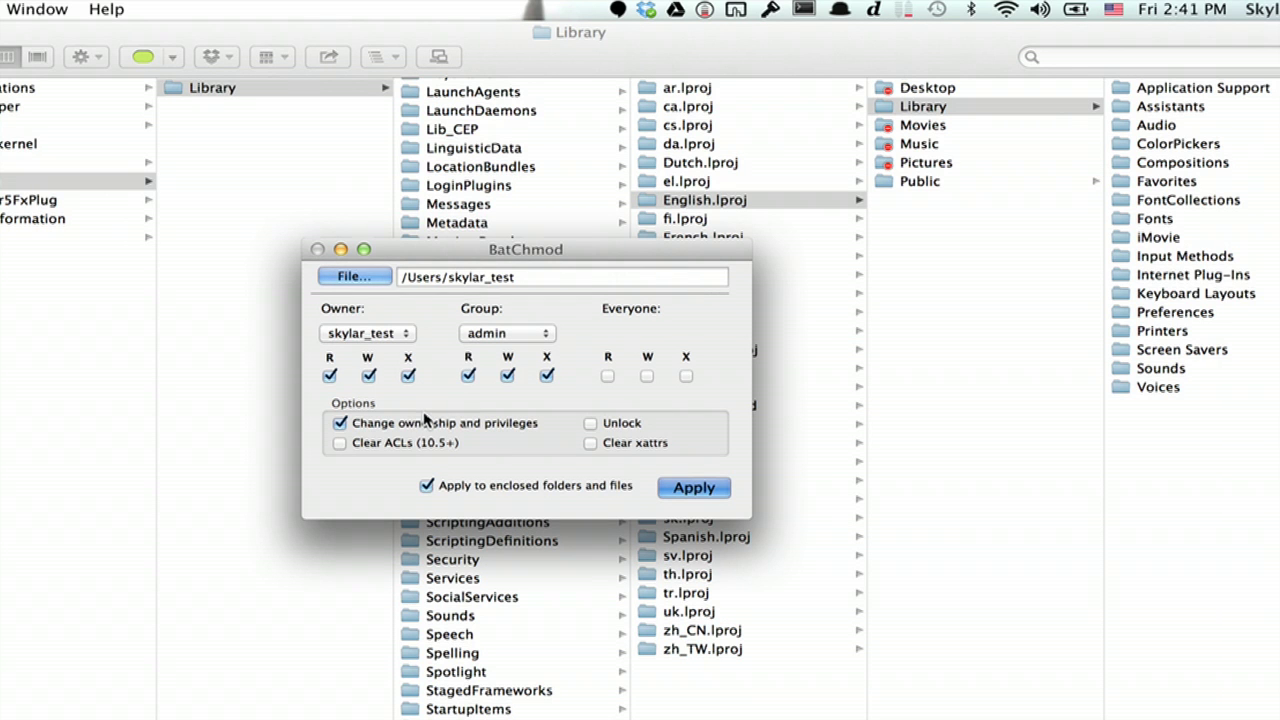
mouse_move(424, 418)
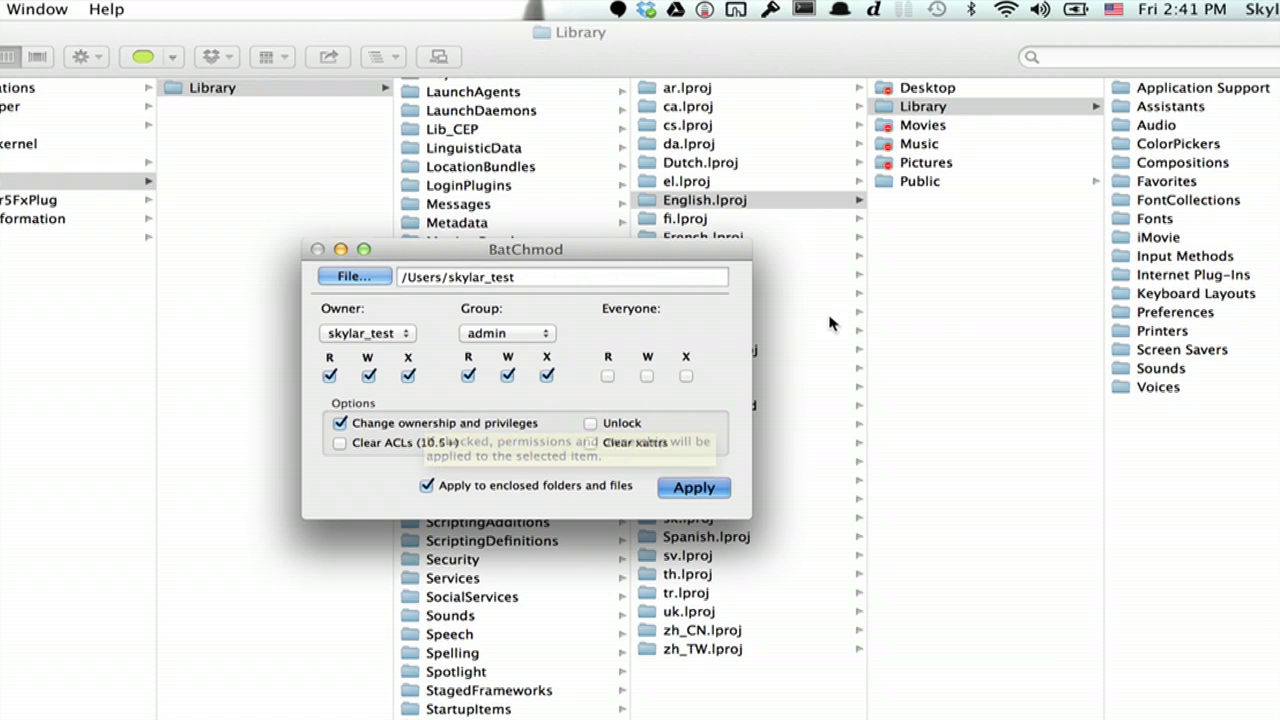
left_click(925, 108)
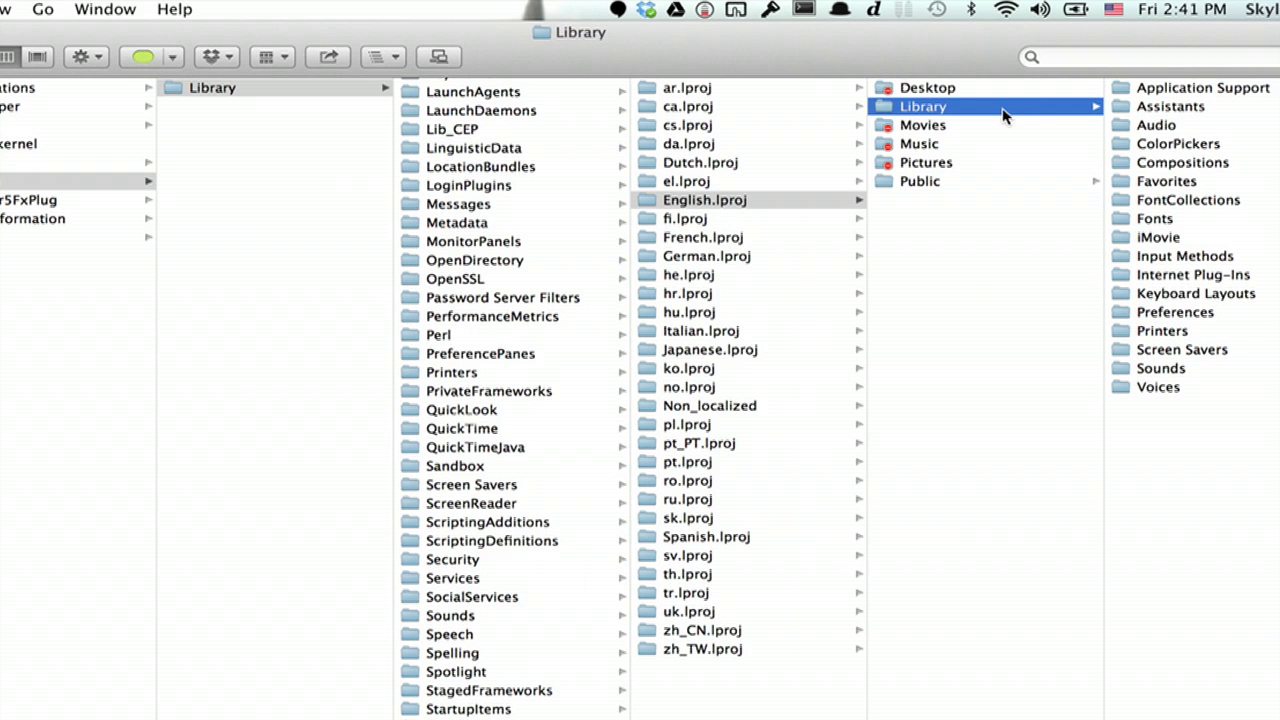
Step: Copy com.apple.dock.plist from the desktop into the English.lproj template's Preferences folder
left_click(1140, 311)
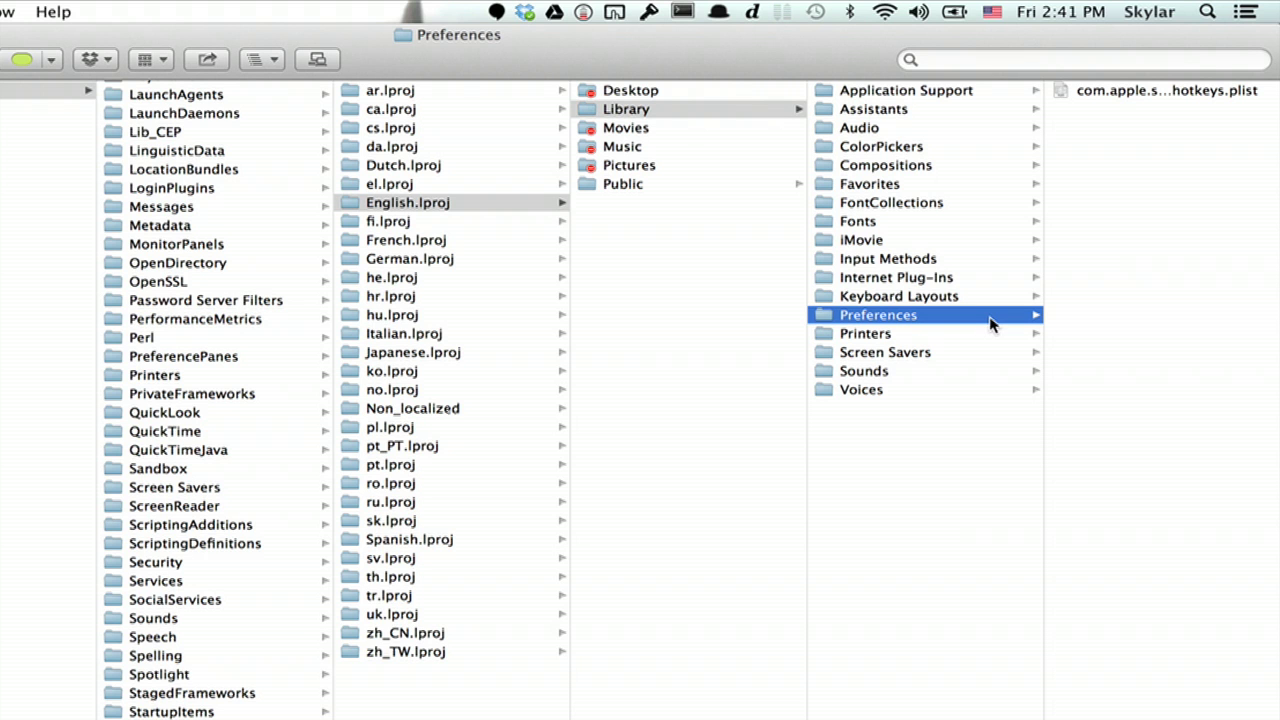
left_click_drag(874, 52, 489, 48)
left_click_drag(1222, 575, 766, 207)
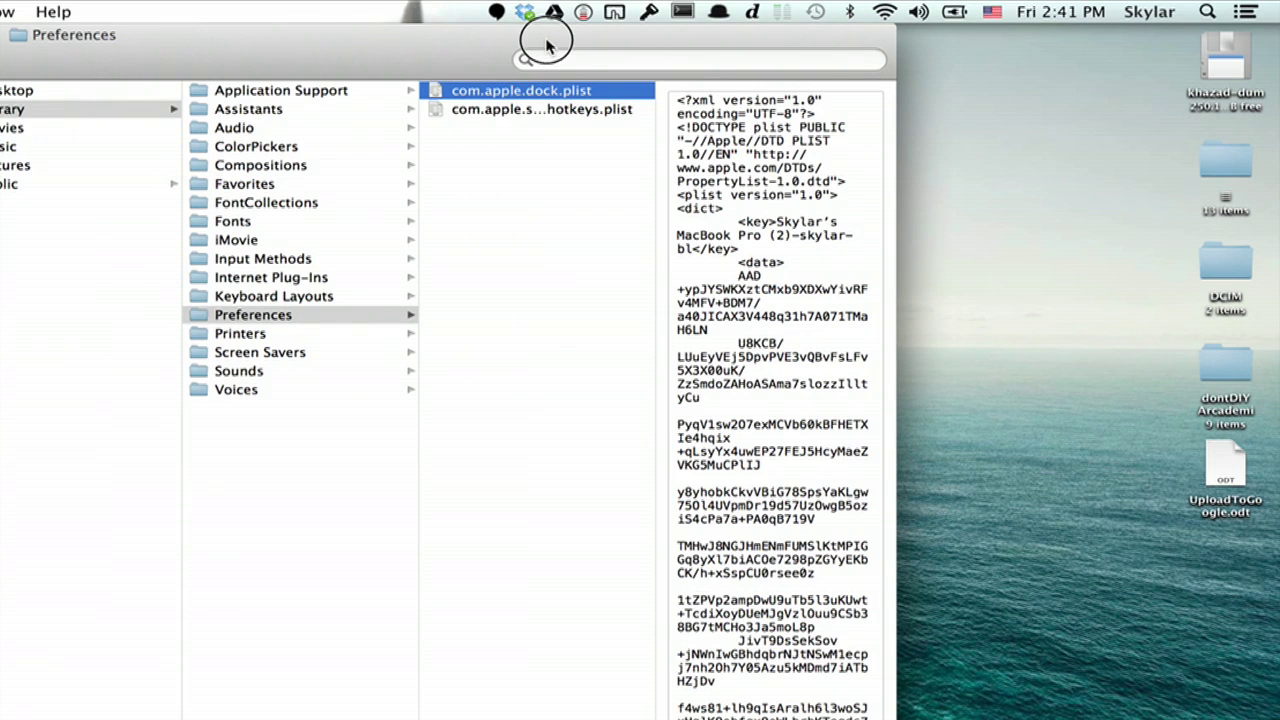
left_click_drag(543, 40, 927, 17)
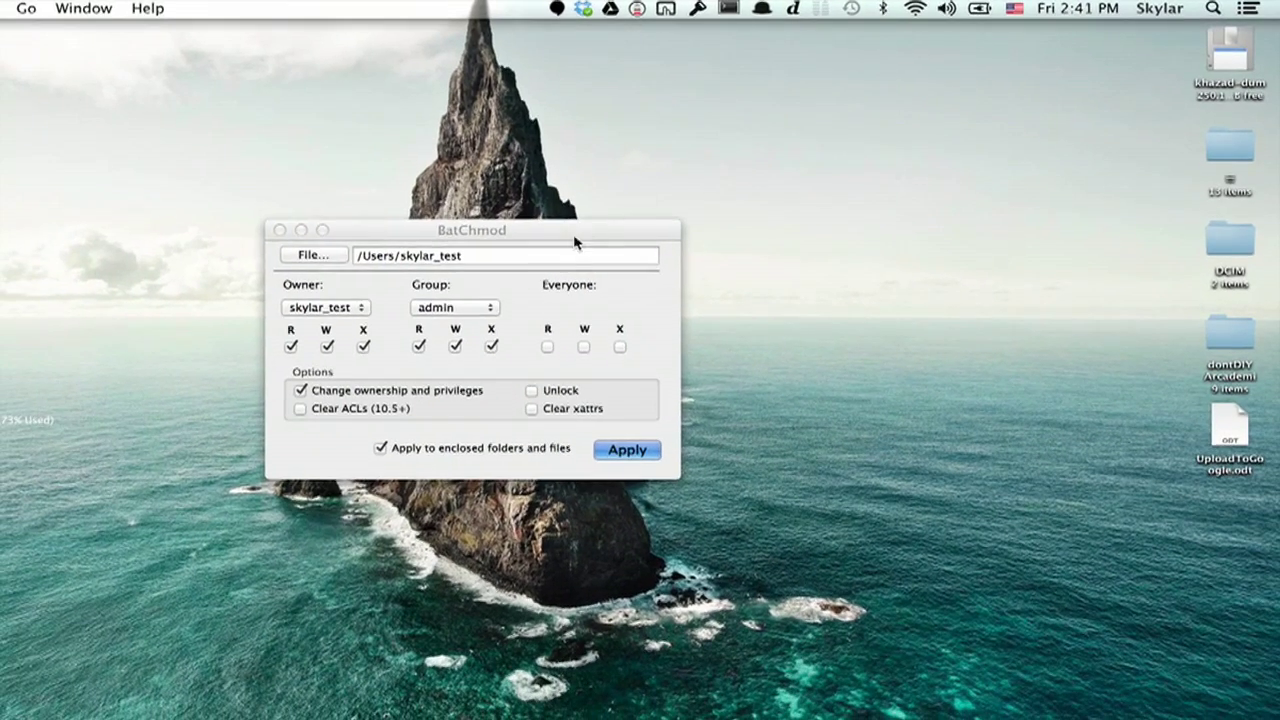
Step: Launch System Preferences through the Alfred launcher
left_click(590, 182)
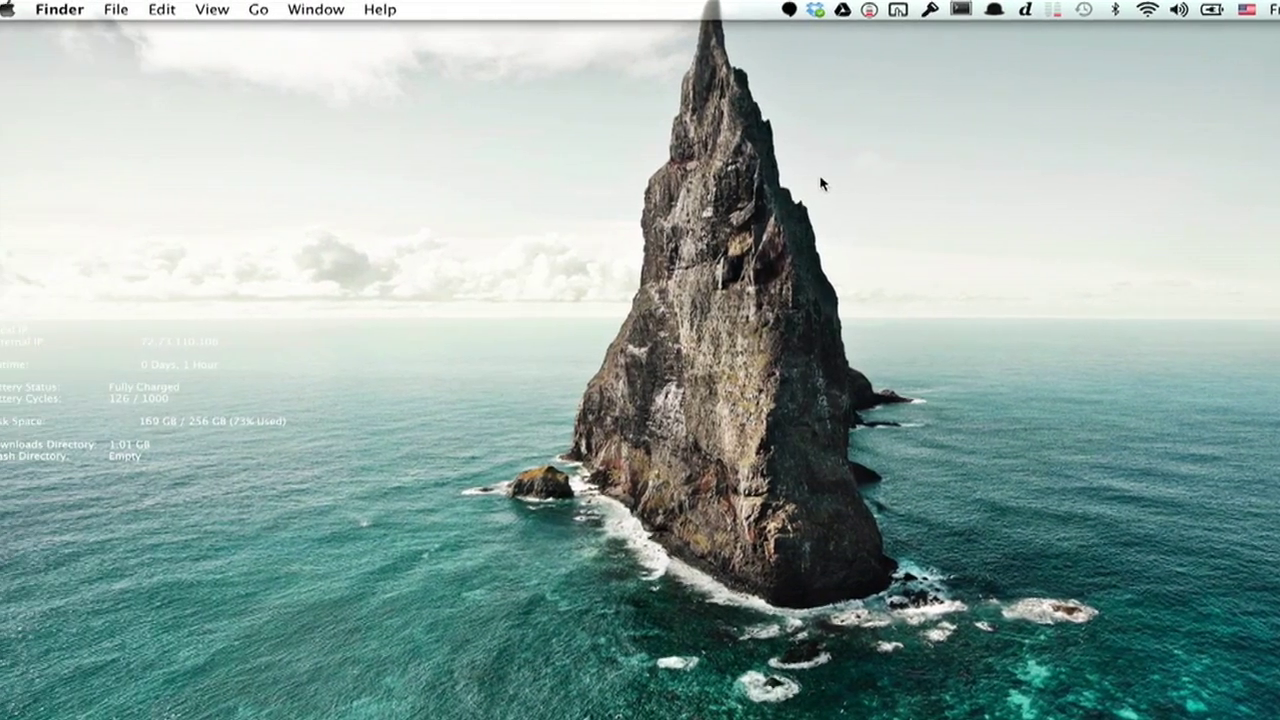
key("alt+space")
type("ys")
key("BackSpace")
key("BackSpace")
type("sys")
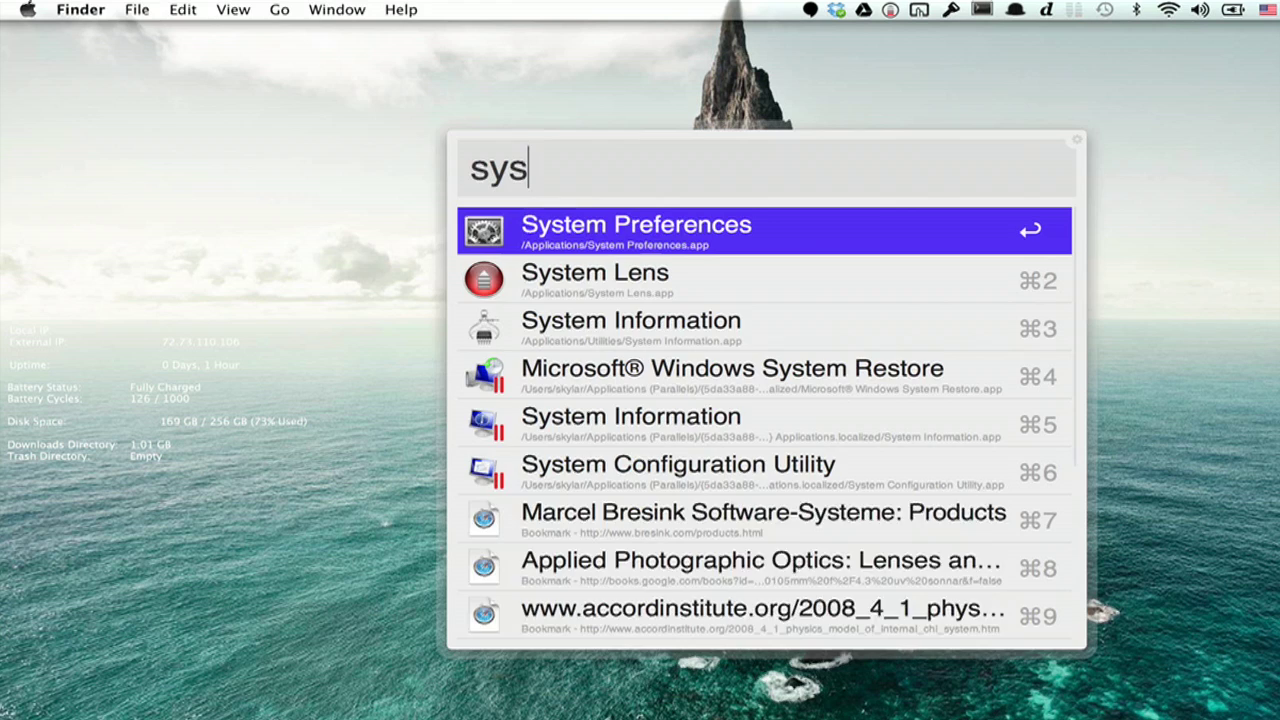
key("Return")
Step: Open Users & Groups and unlock it with the admin password
left_click(338, 580)
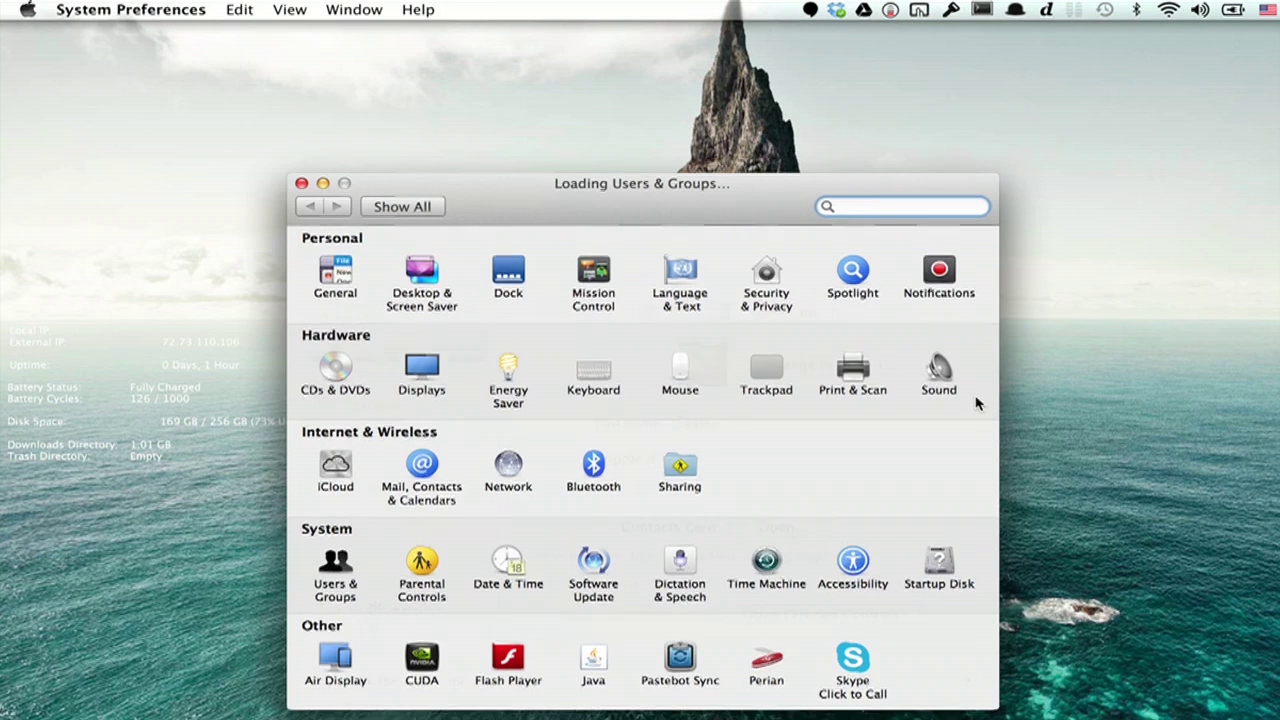
left_click(318, 624)
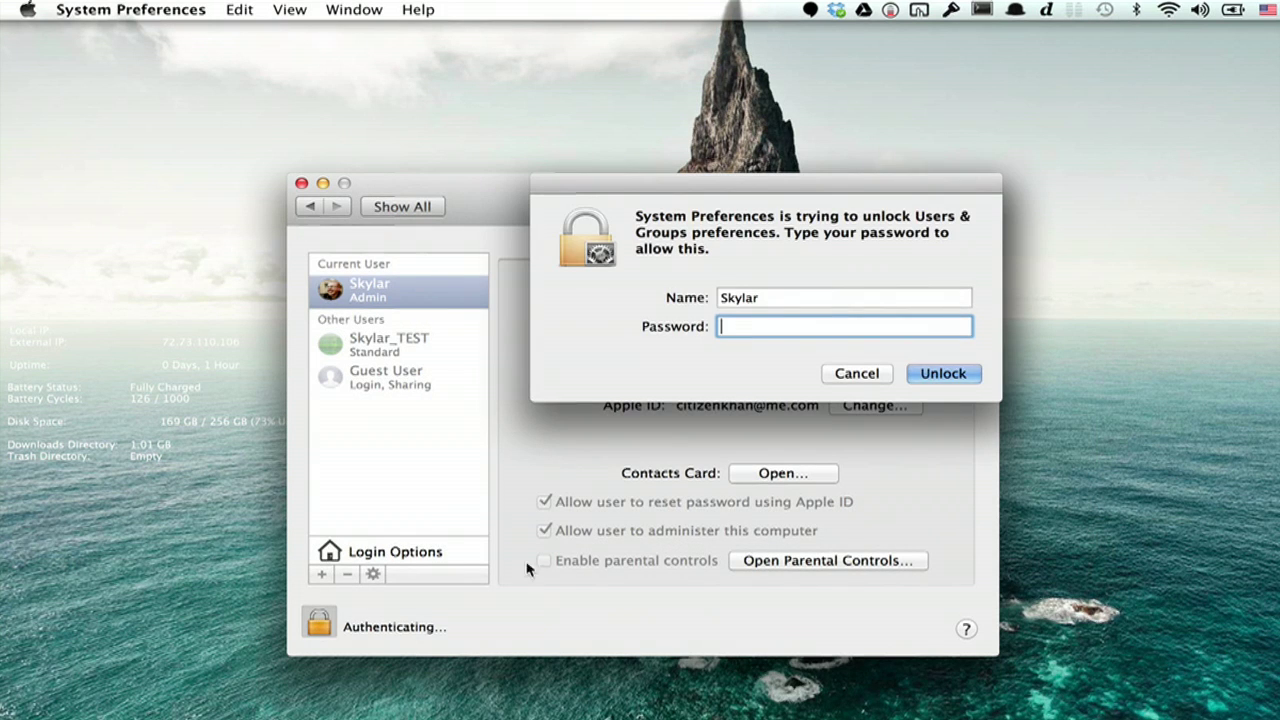
type("••••••")
key("Return")
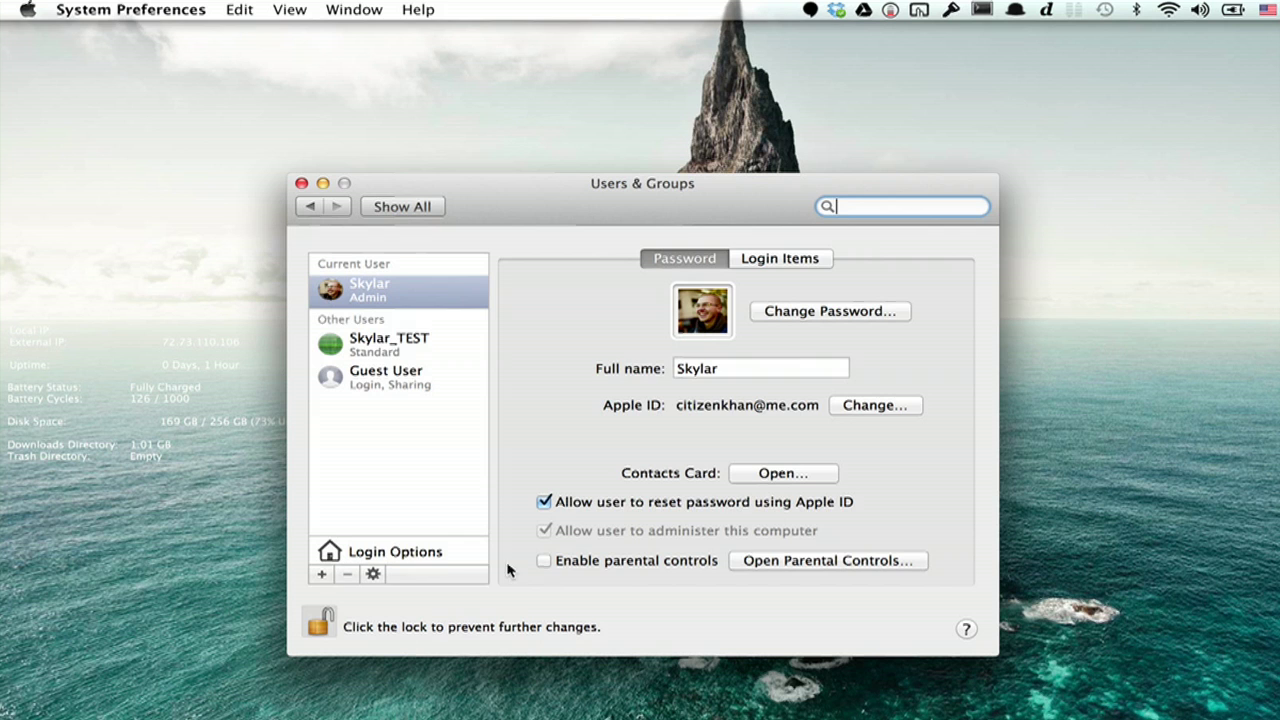
Step: Create a user with full name Test, account name Test, and a password
left_click(325, 576)
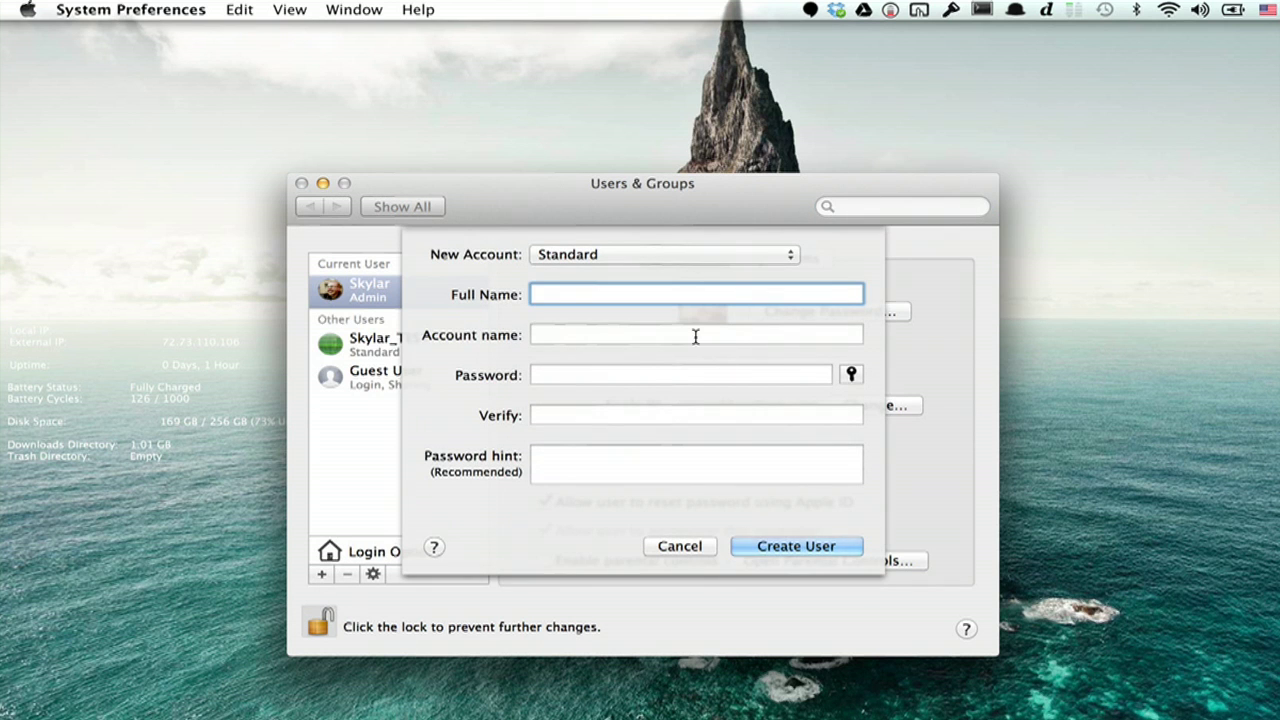
type("Test")
key("Tab")
type("Test")
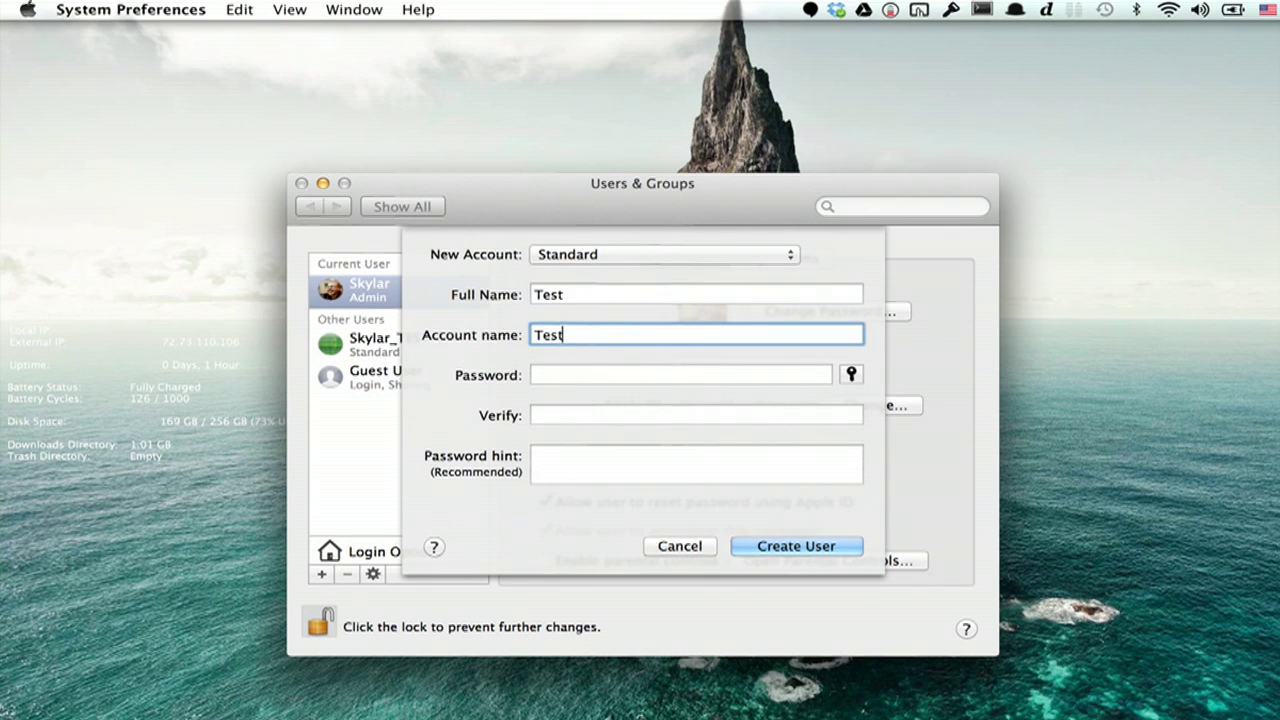
key("Tab")
type("••••")
key("Tab")
type("•••••")
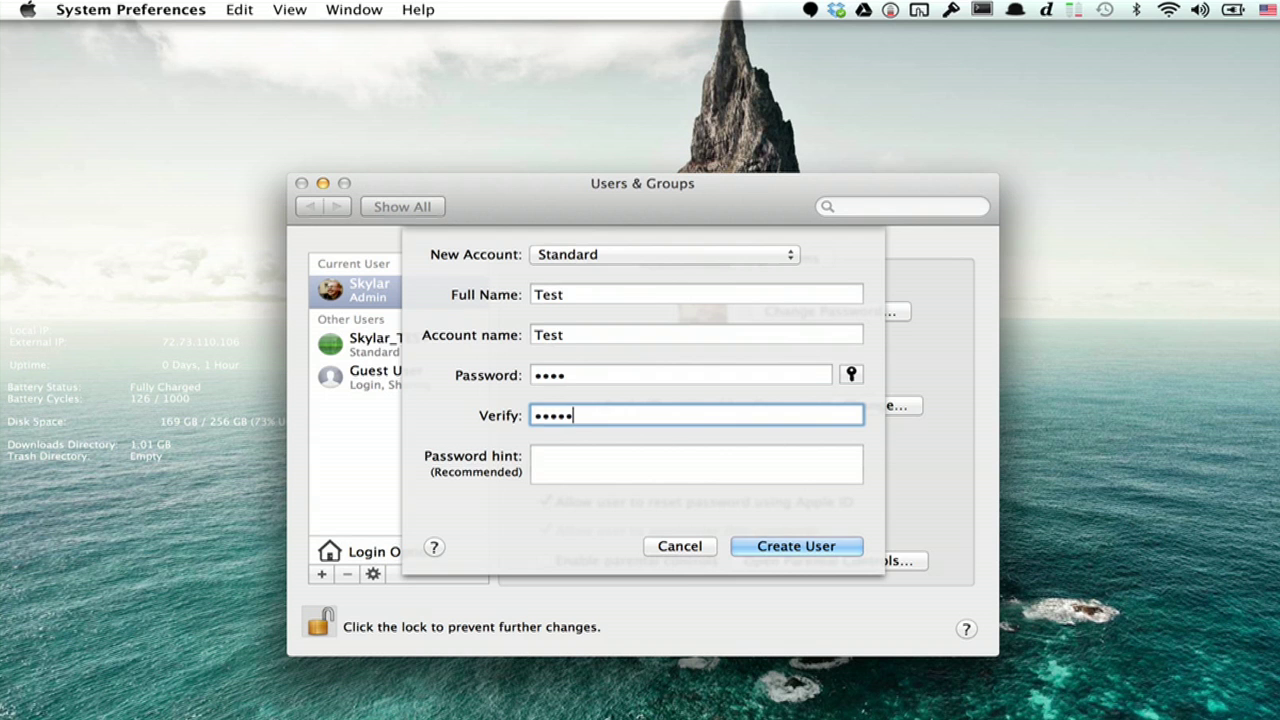
key("BackSpace")
key("BackSpace")
key("BackSpace")
key("BackSpace")
key("BackSpace")
type("••••")
key("Return")
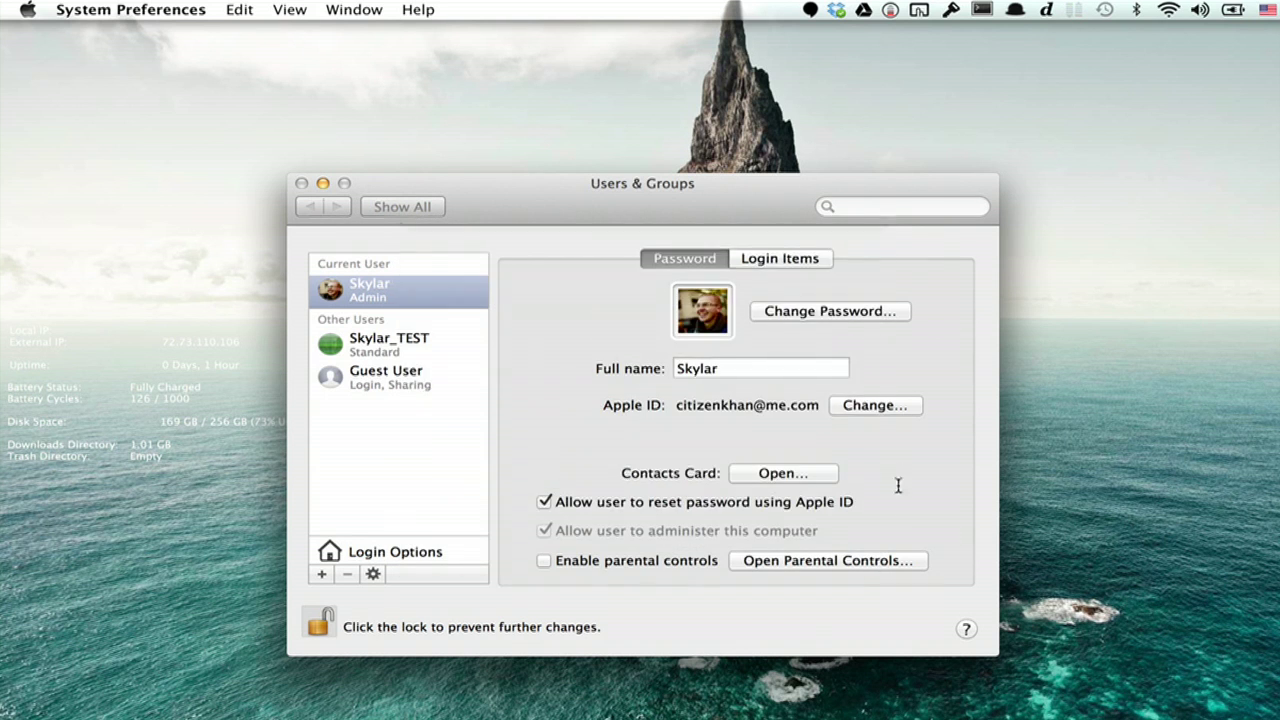
Step: Move the Users & Groups window aside and reveal the Test account's Dock
left_click_drag(746, 213, 858, 171)
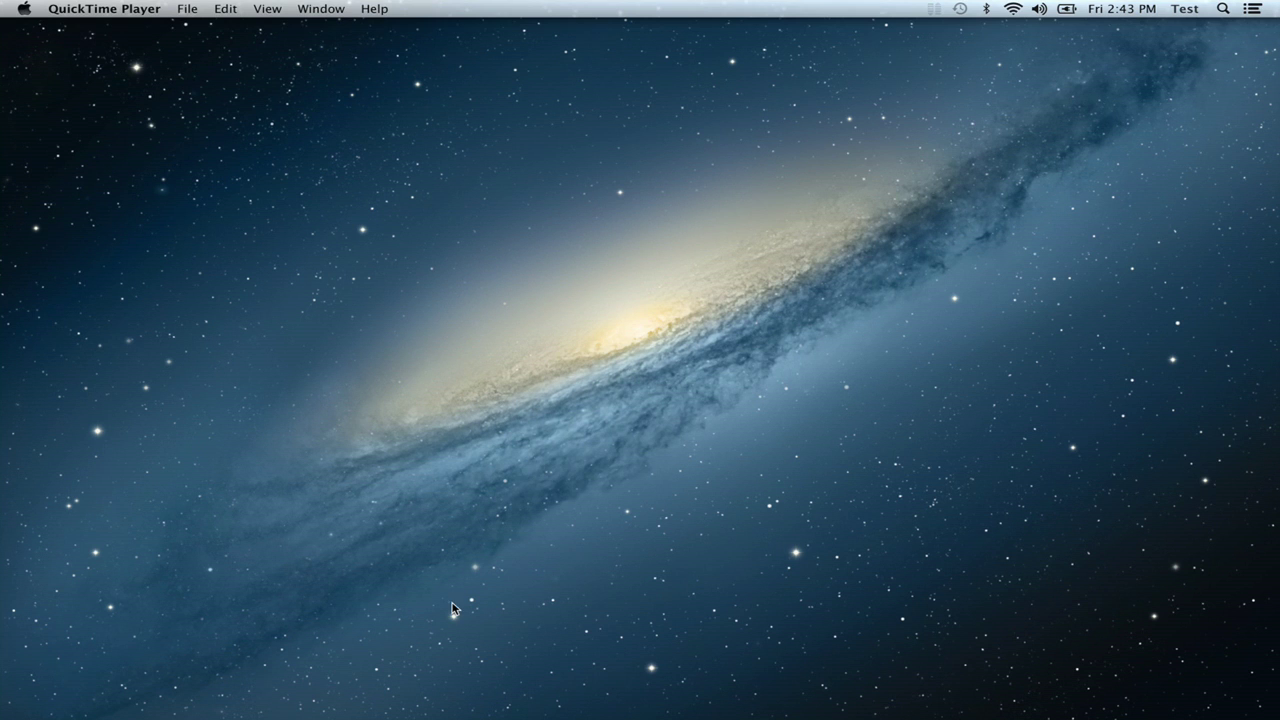
mouse_move(488, 692)
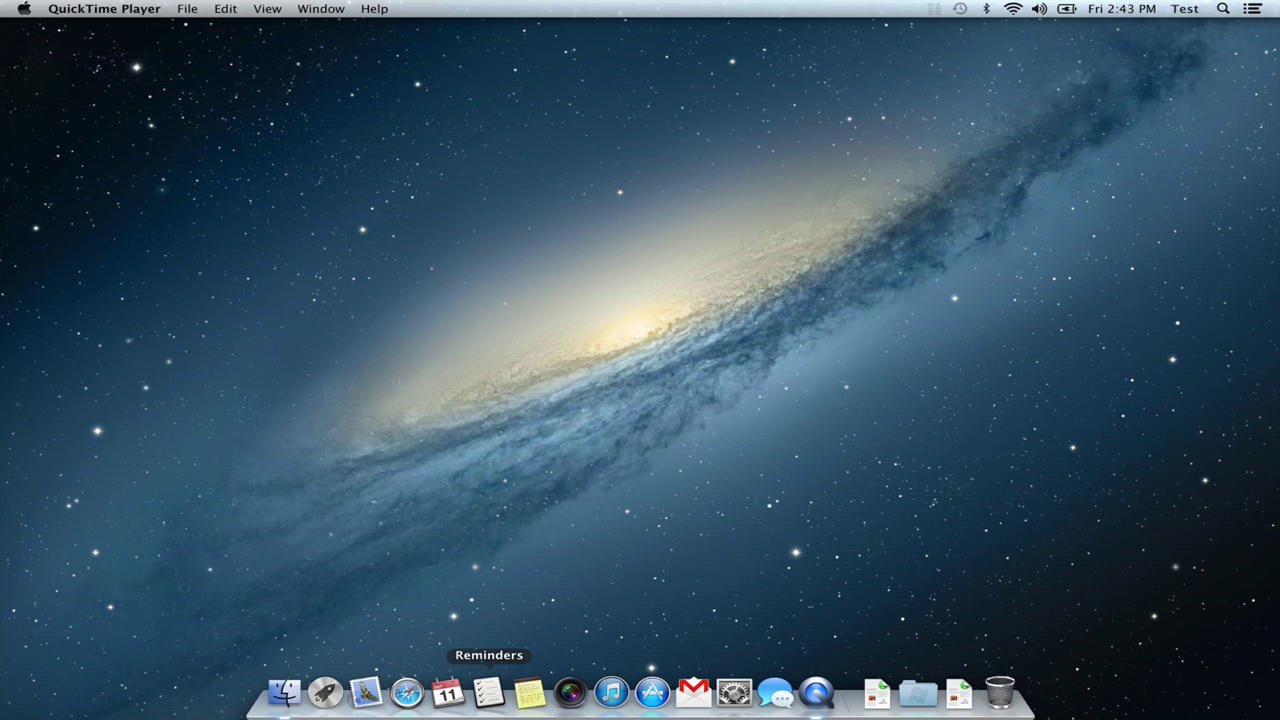